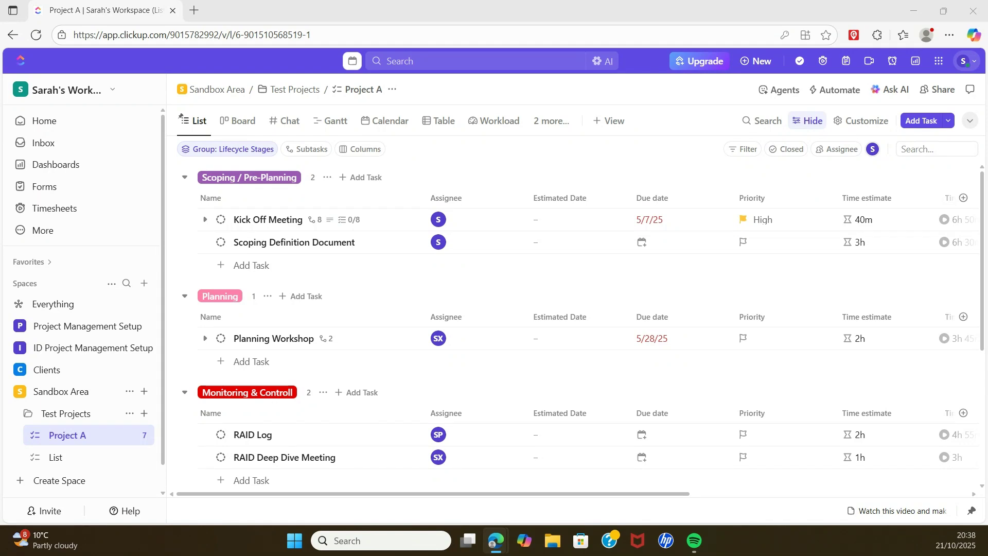
# Start recording a new clip of the browser window with the default microphone from the Clips hub.
pyautogui.click(42, 230)
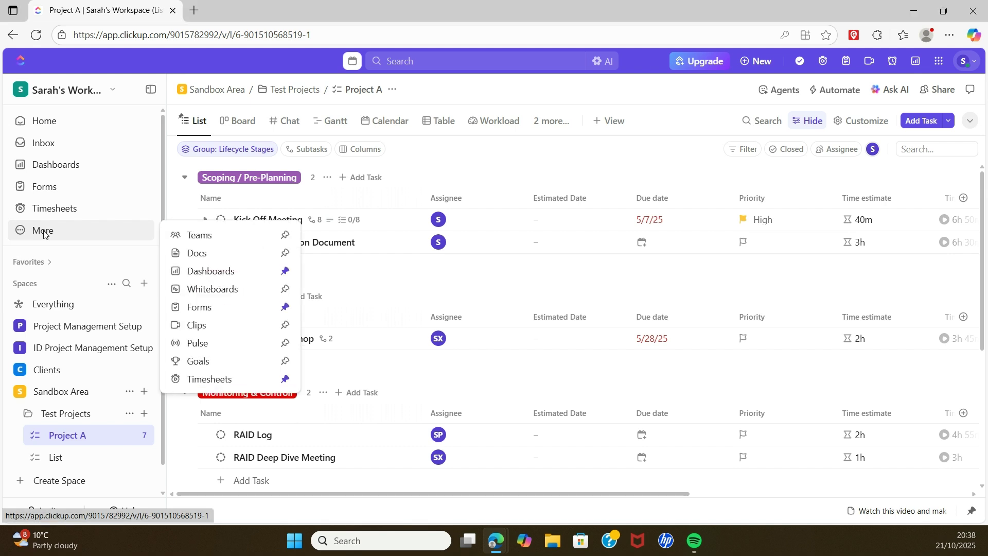
pyautogui.click(200, 326)
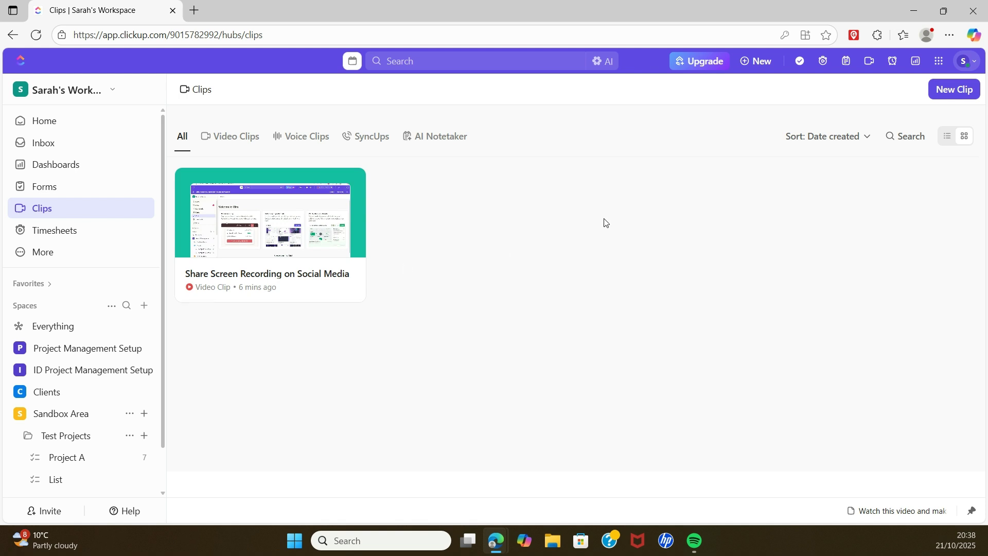
pyautogui.click(942, 92)
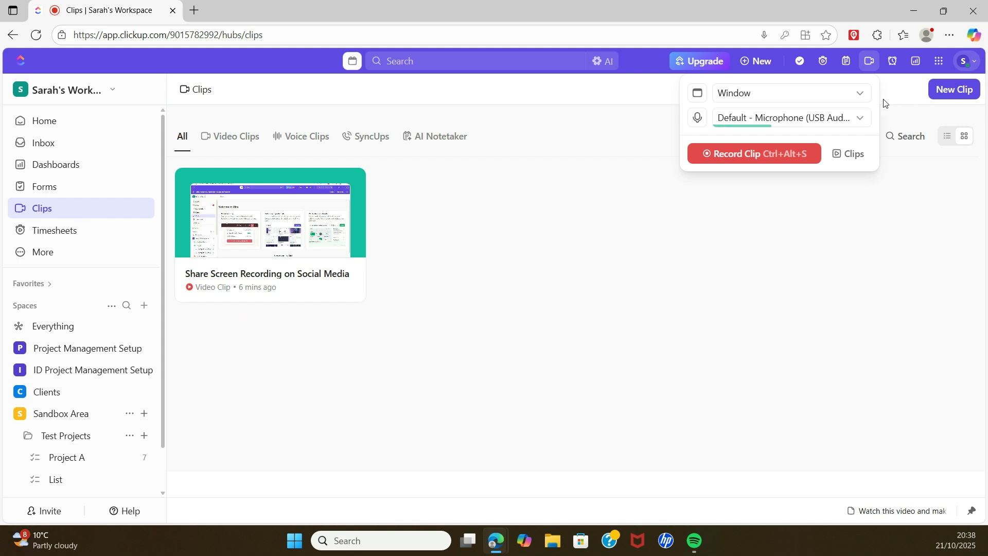
pyautogui.click(858, 96)
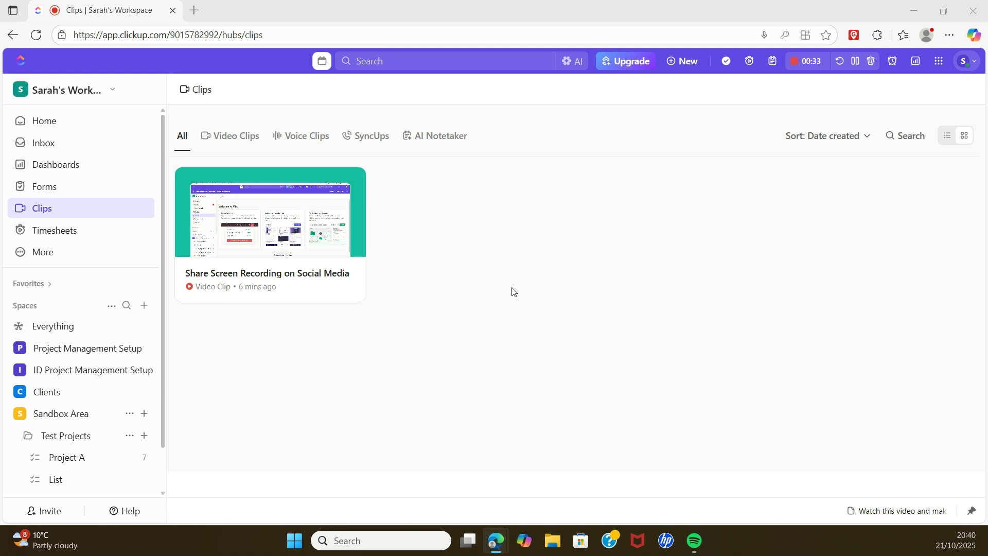
# Show the timesheets in the recording, including the timesheet approvals waiting for review.
pyautogui.click(62, 233)
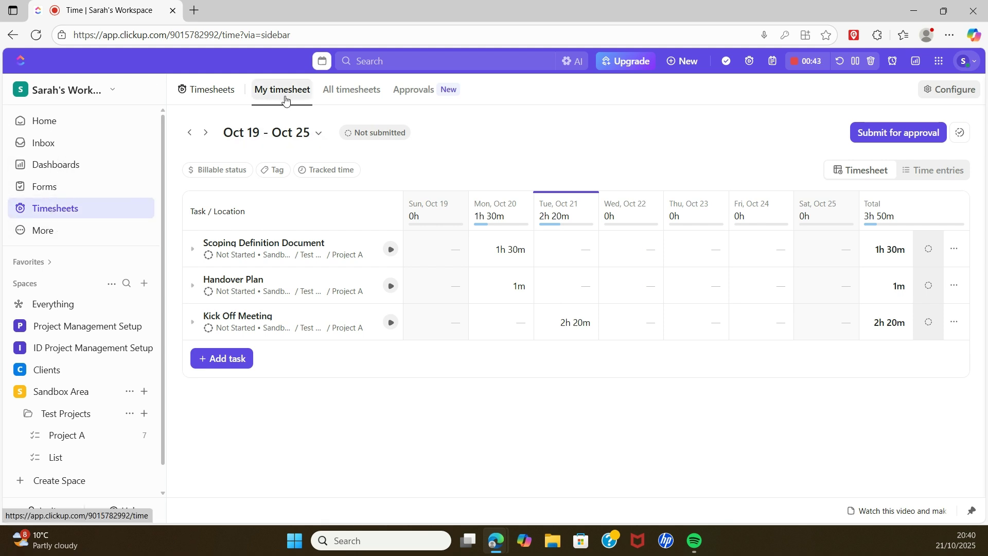
pyautogui.click(420, 91)
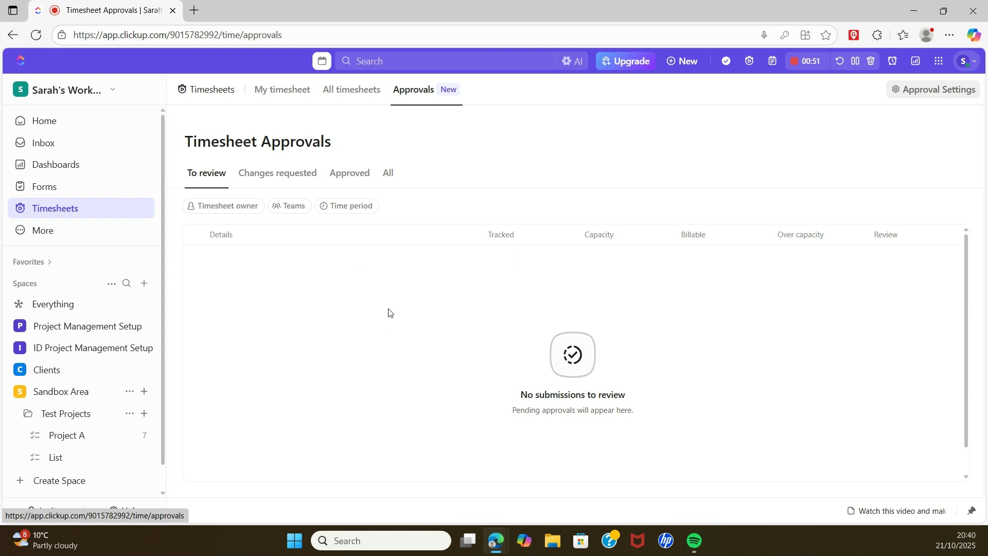
# Examine the Kick Off Meeting task in Project A, including its custom fields and subtasks, and close it.
pyautogui.click(59, 448)
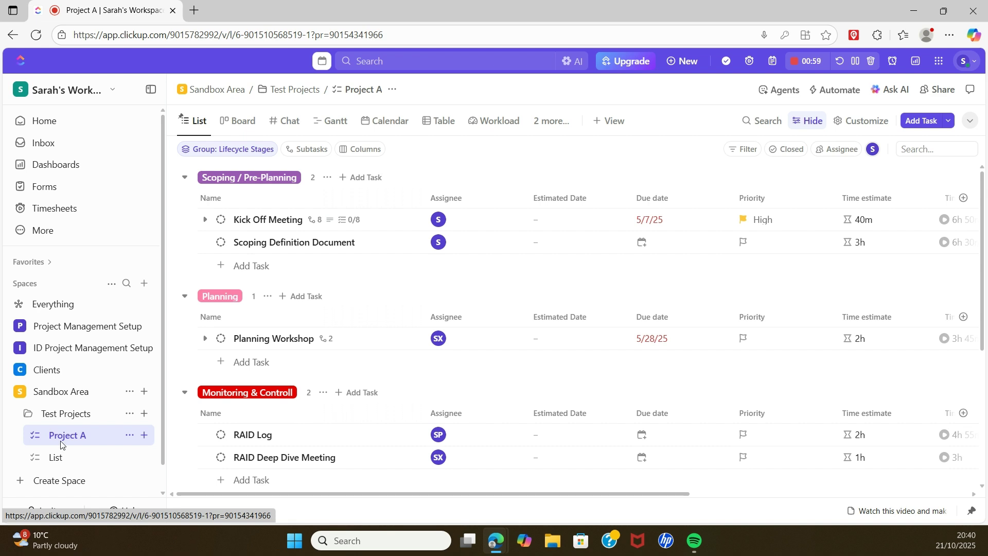
pyautogui.click(268, 220)
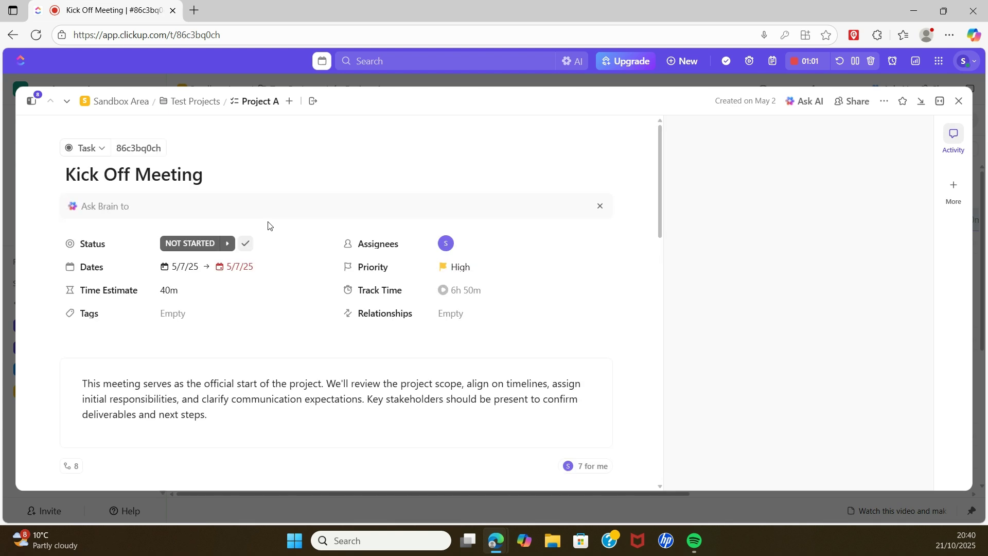
pyautogui.scroll(-5, 295, 299)
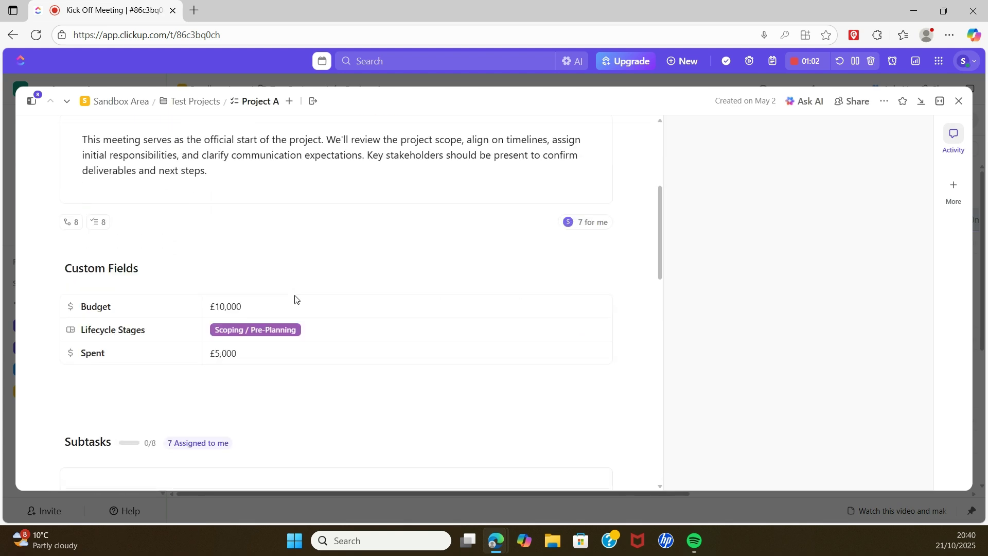
pyautogui.scroll(-5, 295, 299)
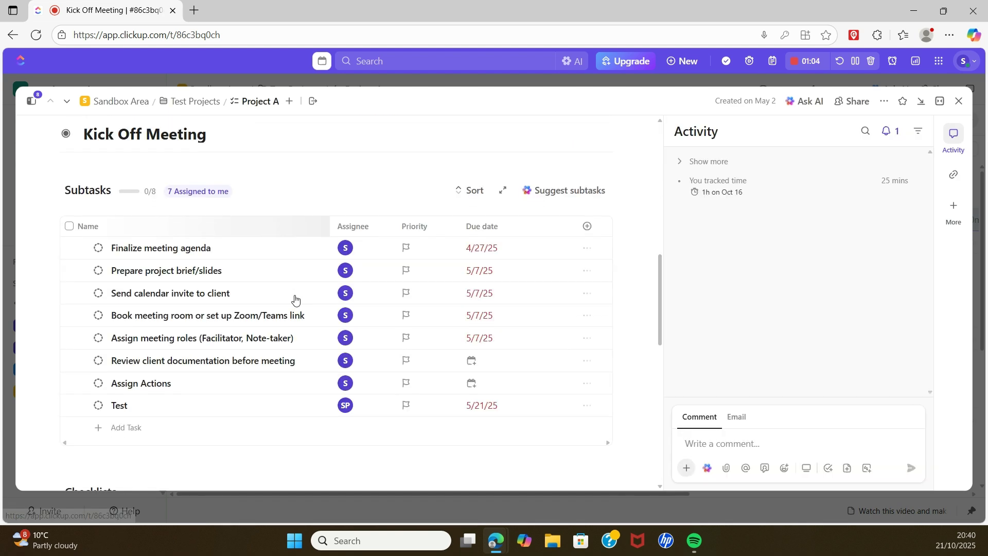
pyautogui.scroll(-2, 295, 299)
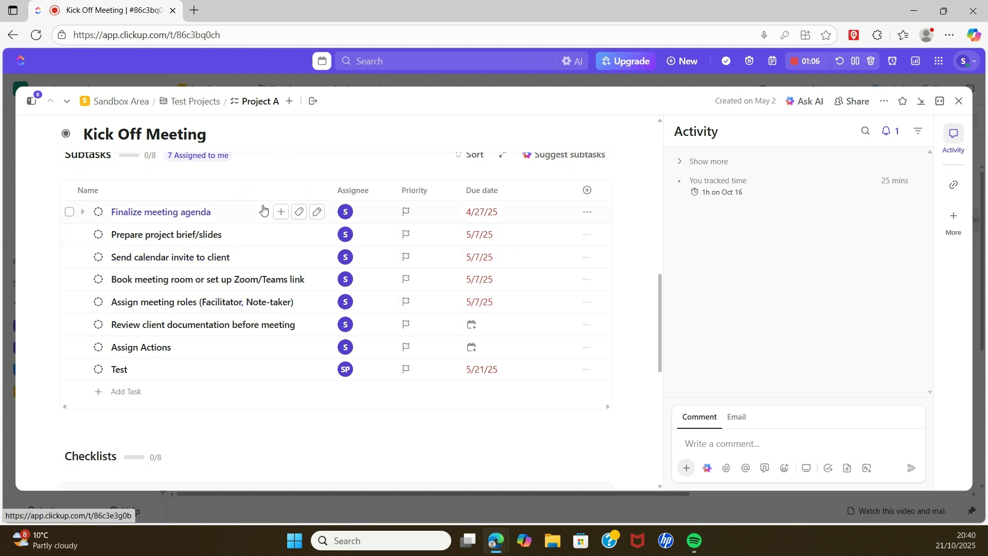
pyautogui.scroll(5, 263, 209)
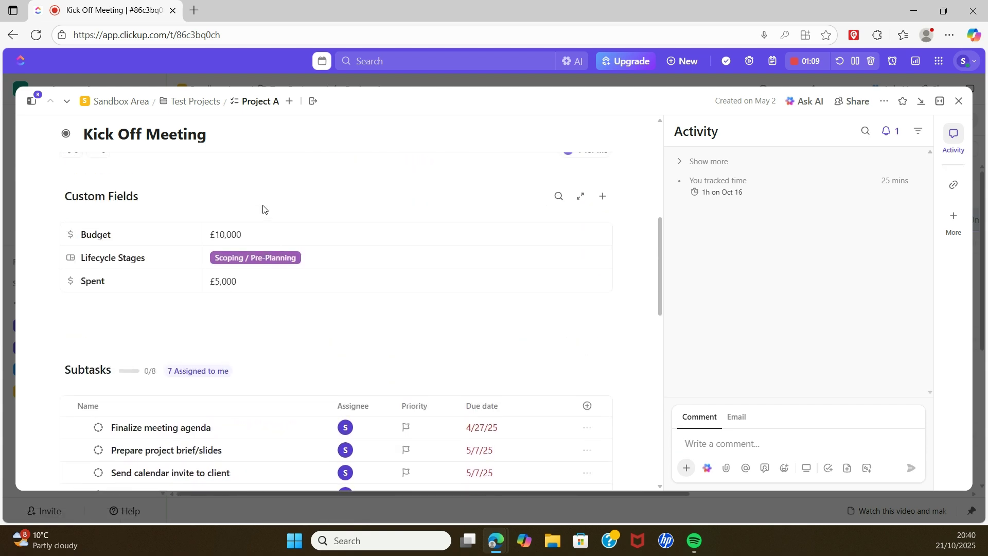
pyautogui.scroll(5, 263, 209)
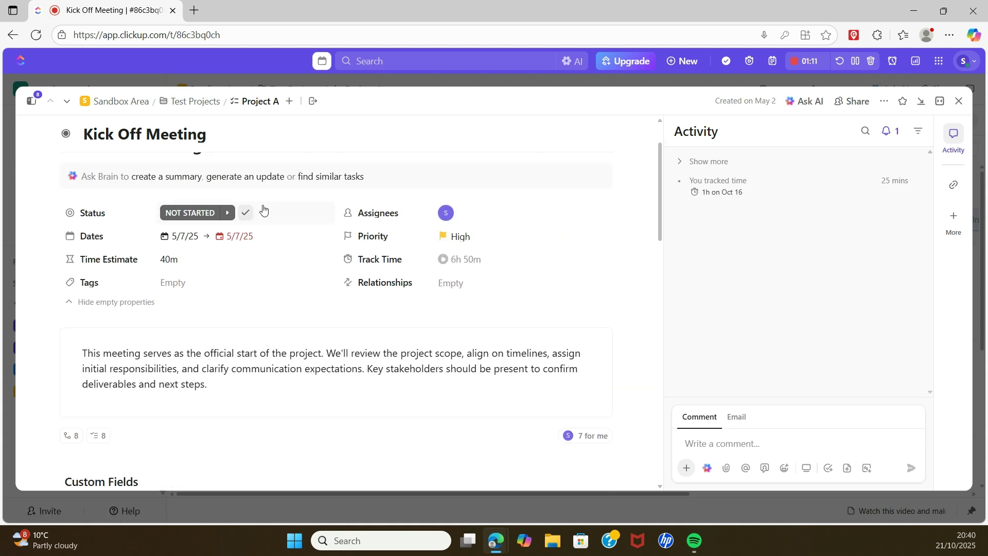
pyautogui.scroll(1, 263, 209)
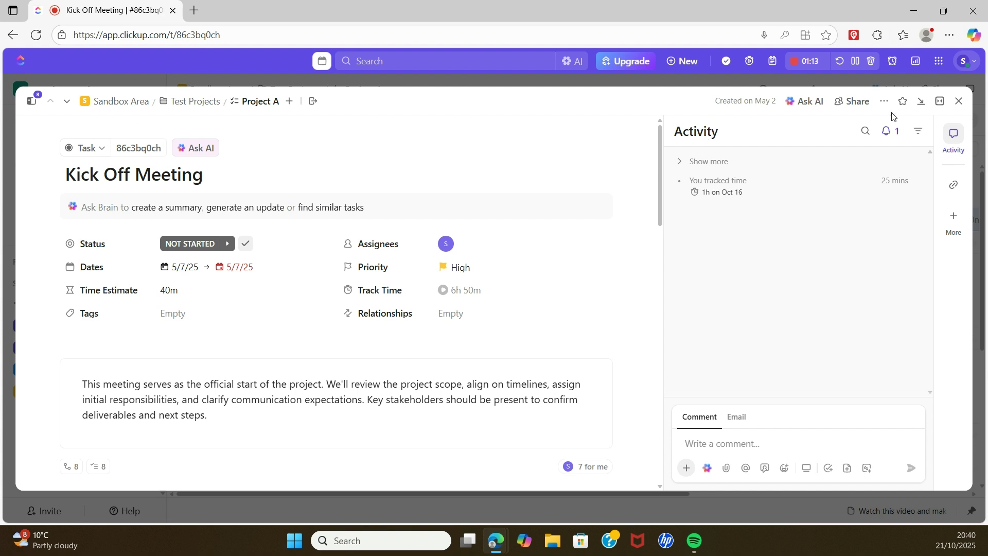
pyautogui.click(959, 101)
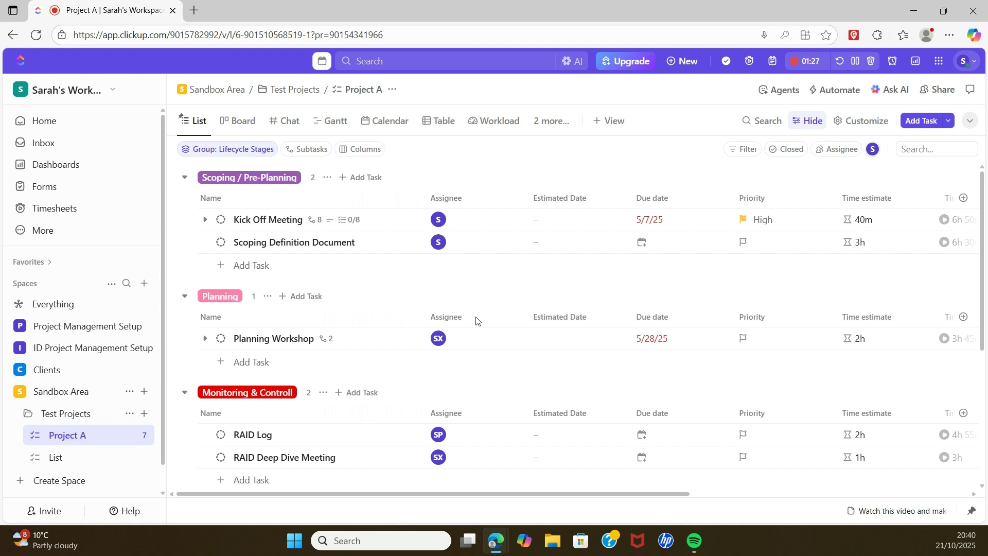
# Stop the clip recording and start a task draft from the finished clip.
pyautogui.click(797, 66)
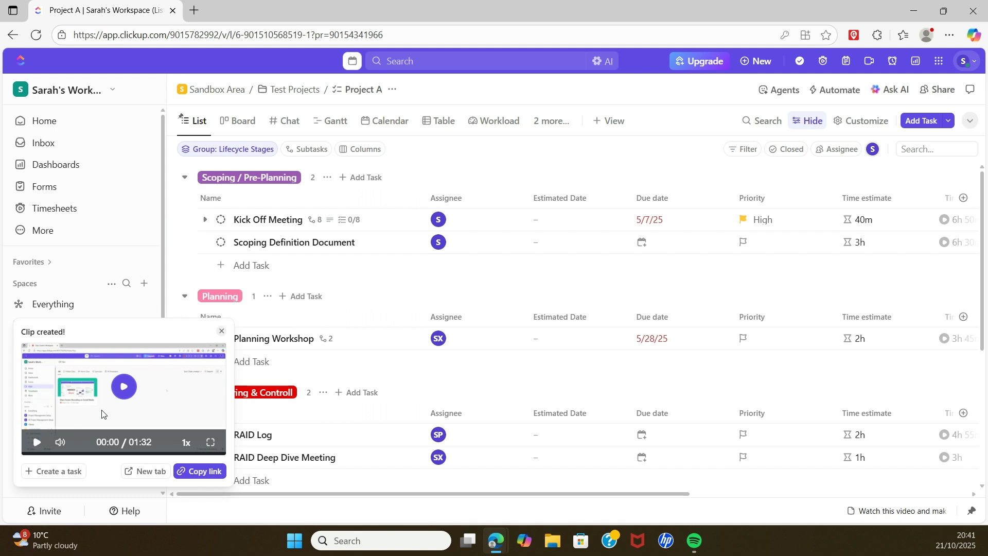
pyautogui.click(59, 472)
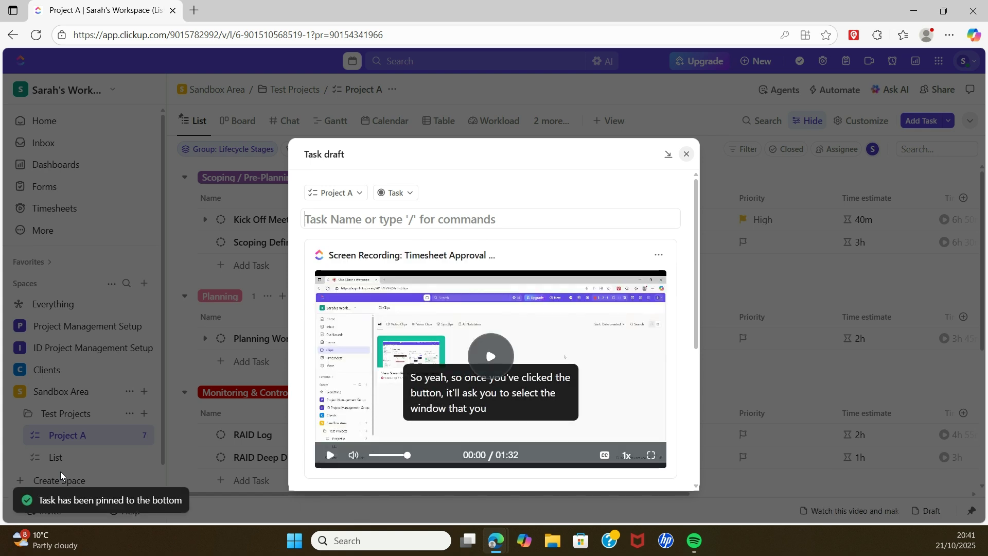
# Name the task "How to view timesheets that need to be reviewed" and keep Project A as its list.
pyautogui.write('How')
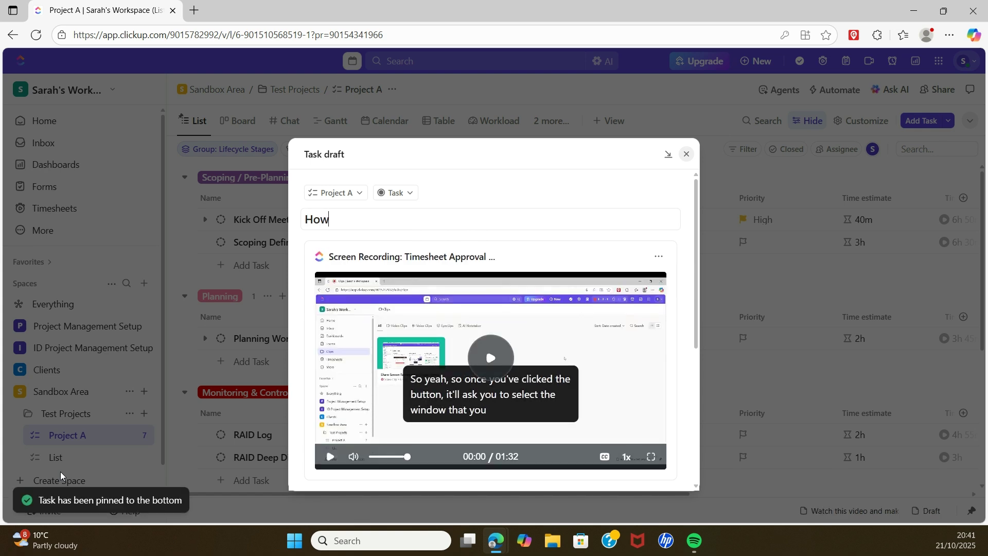
pyautogui.write(' to view tmes')
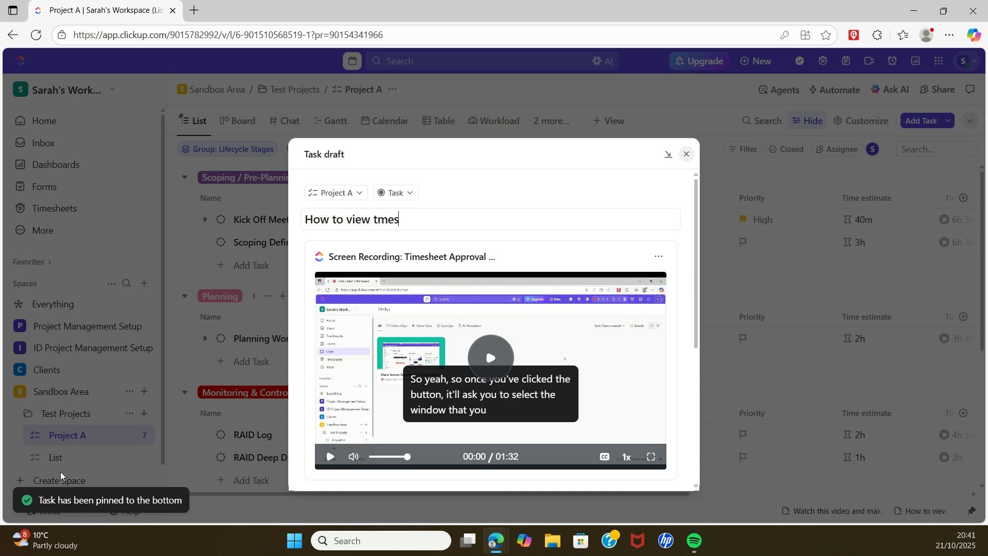
pyautogui.write('heets that n')
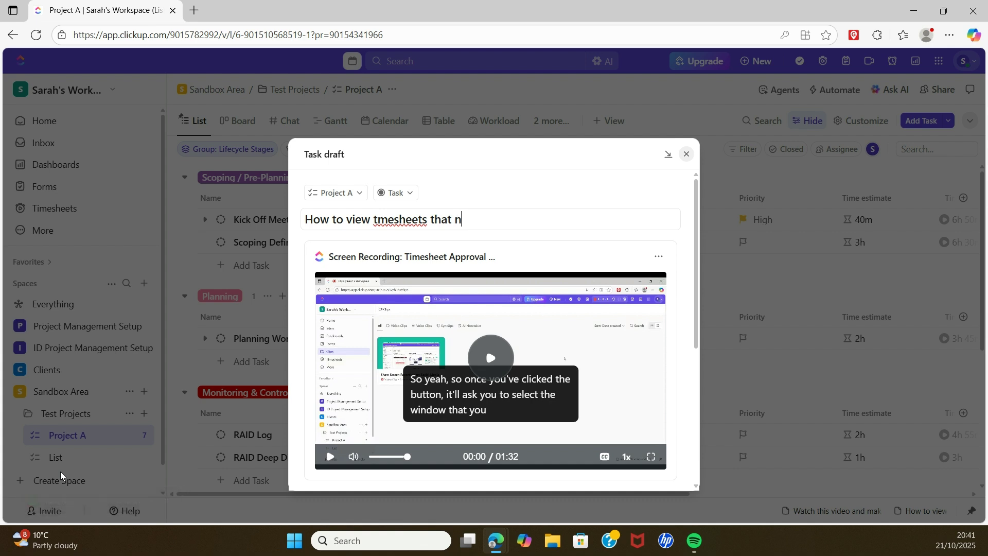
pyautogui.write('eed to be reviewed')
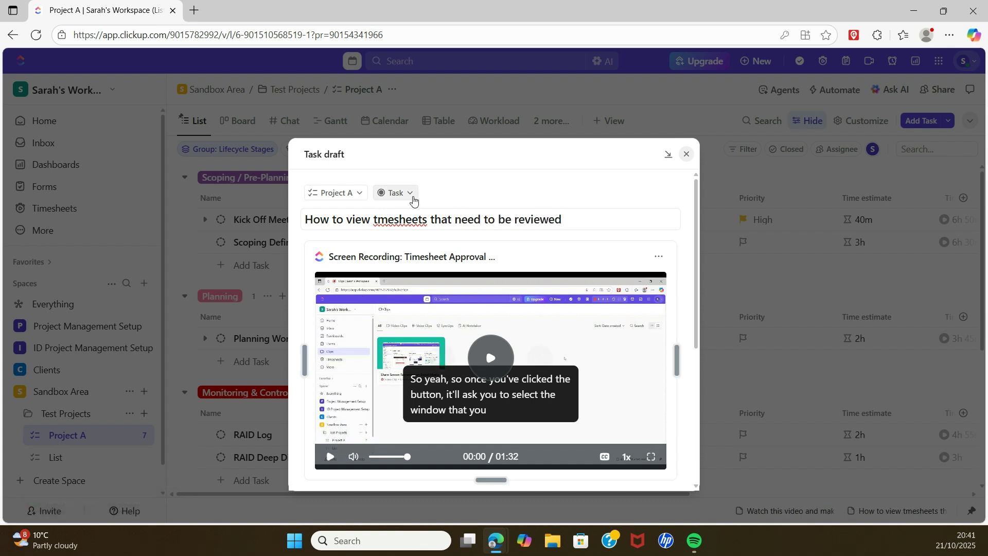
pyautogui.click(379, 219)
pyautogui.write('i')
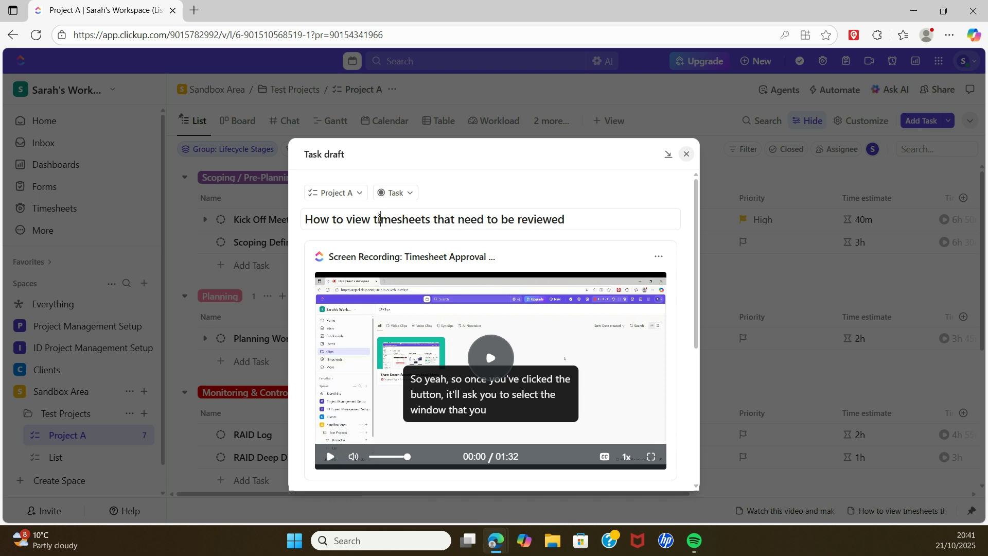
pyautogui.click(364, 194)
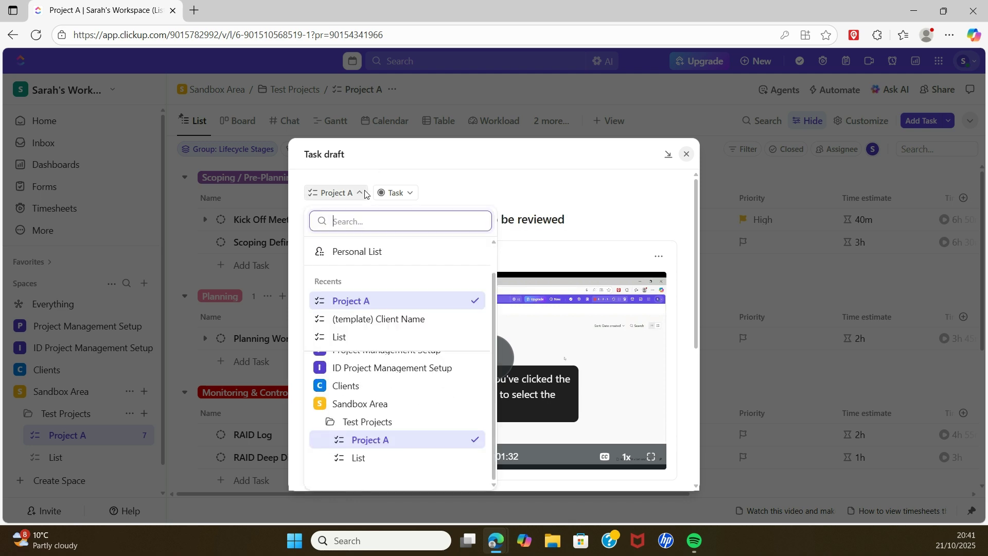
pyautogui.click(608, 224)
# Assign the drafted task to the team member with the initials SX.
pyautogui.scroll(-3, 671, 252)
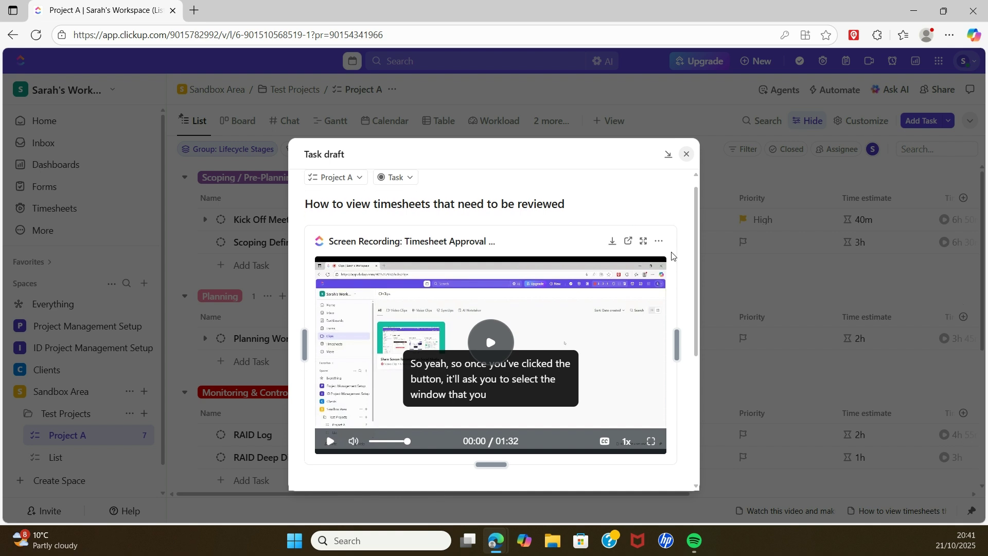
pyautogui.scroll(-2, 671, 251)
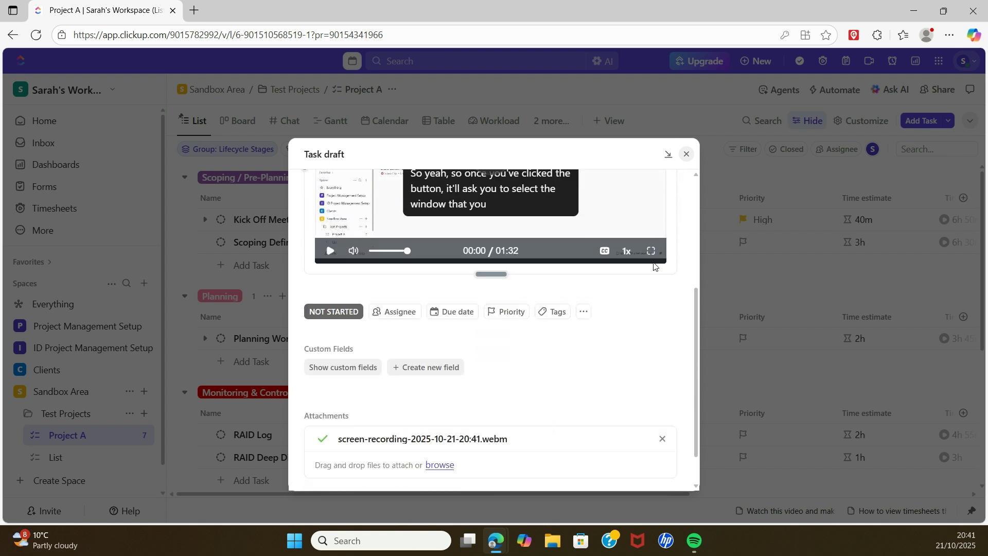
pyautogui.click(404, 312)
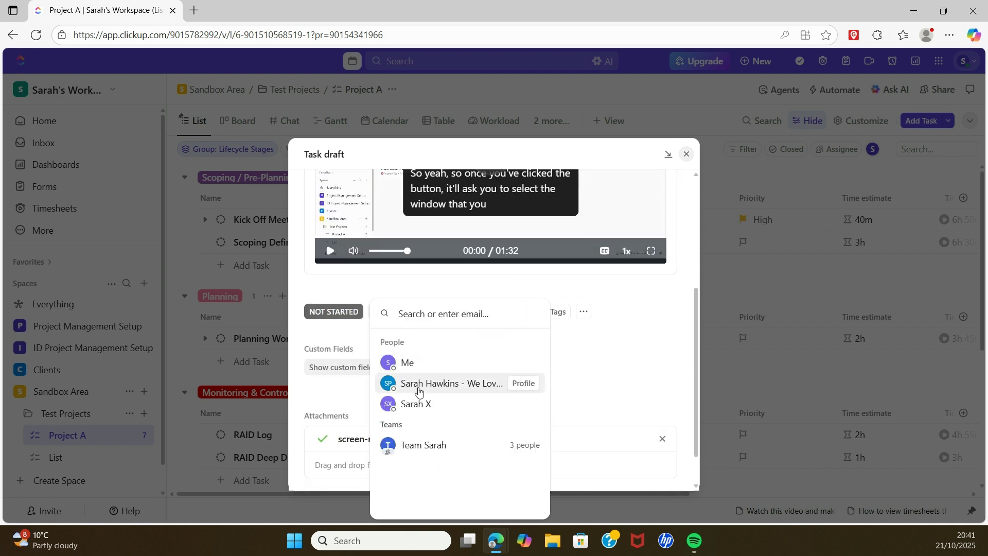
pyautogui.click(418, 404)
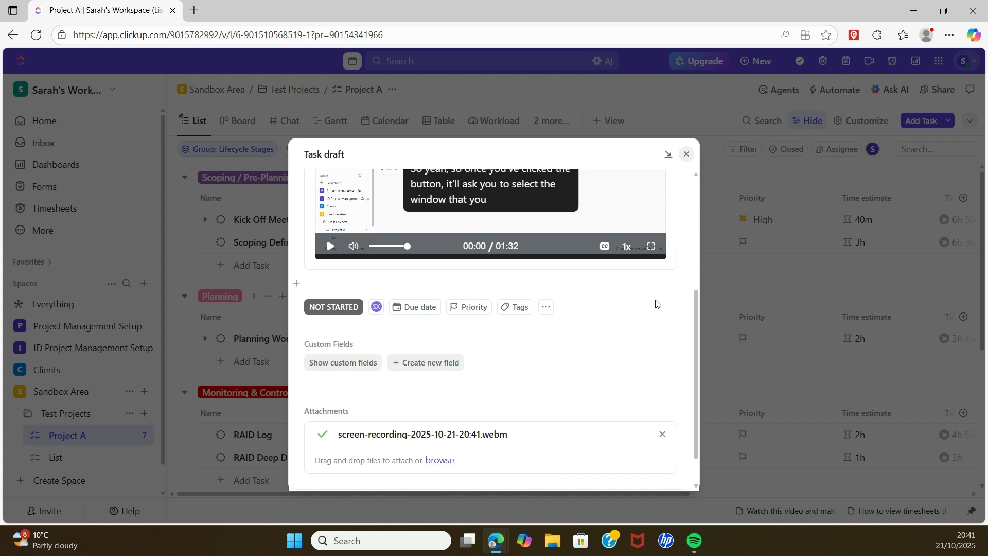
# Set the task's due date to 22 October 2025 and its priority to Urgent.
pyautogui.scroll(-1, 655, 305)
pyautogui.click(420, 299)
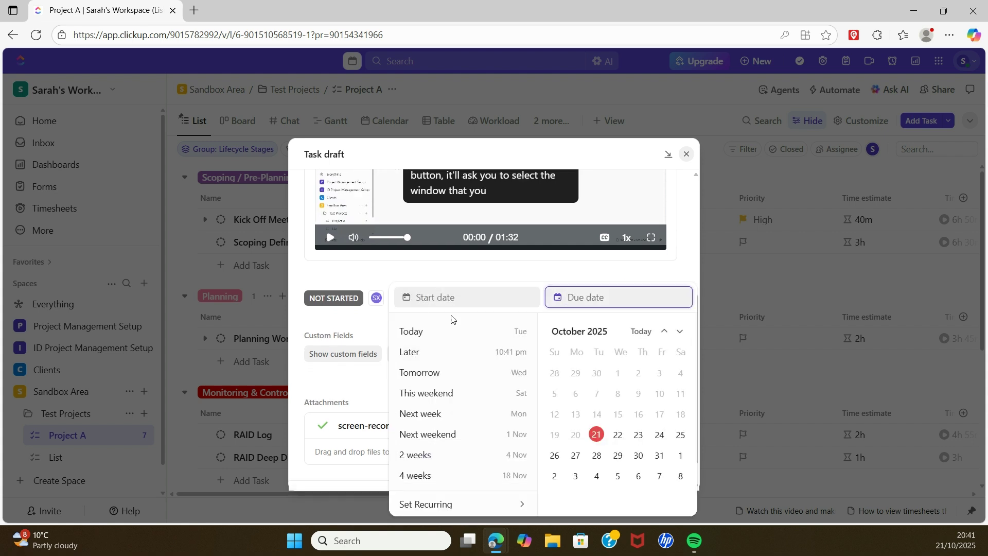
pyautogui.click(618, 439)
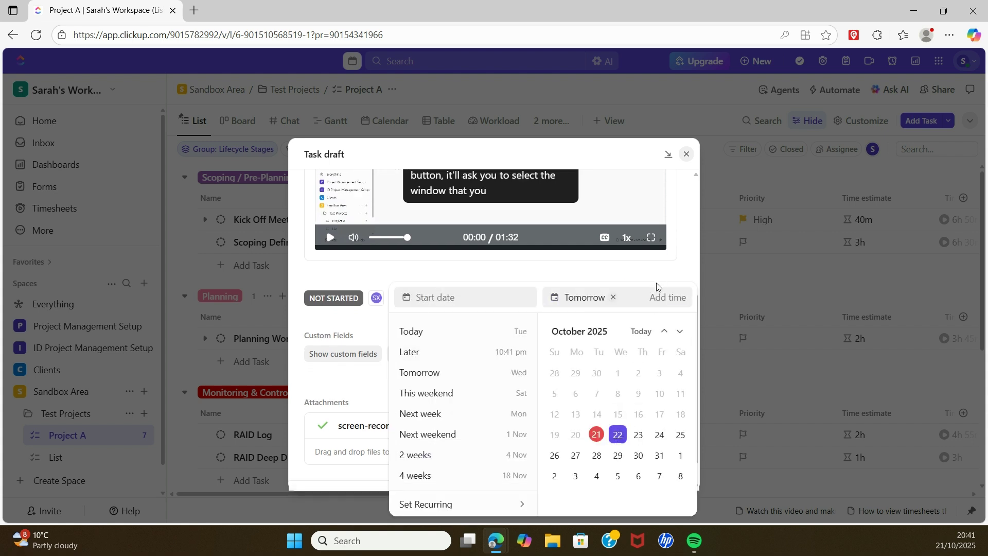
pyautogui.click(678, 276)
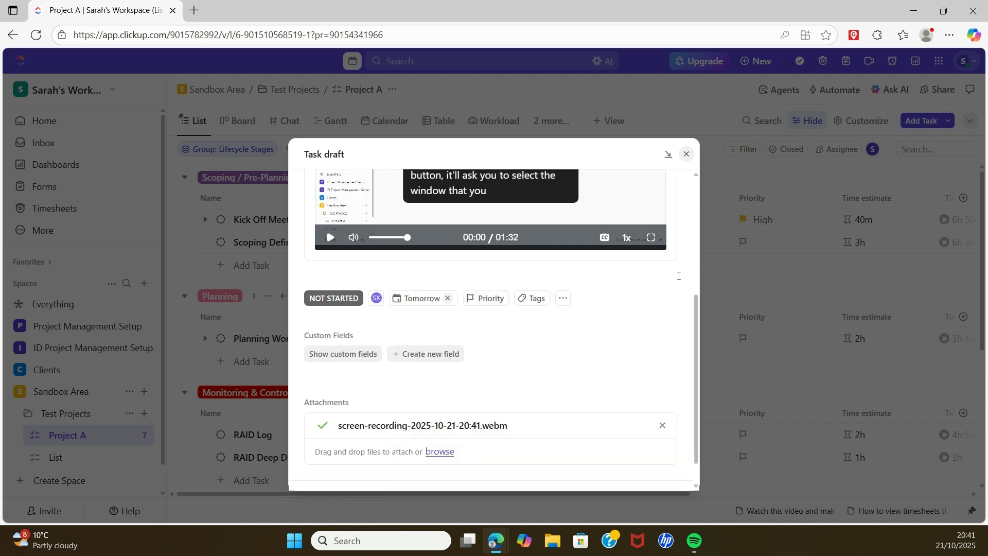
pyautogui.click(493, 298)
pyautogui.click(503, 350)
pyautogui.scroll(-1, 632, 322)
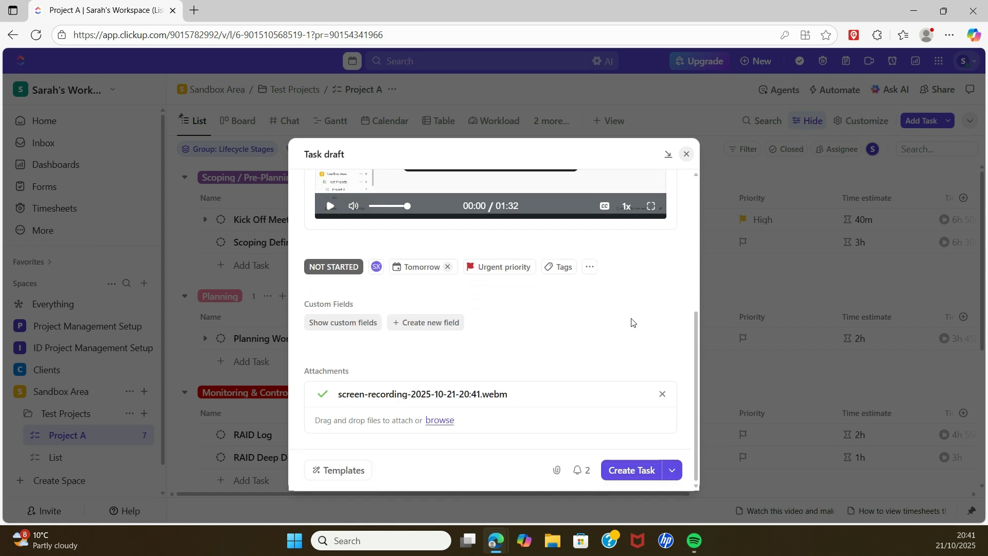
# Create the task after checking the draft, and locate it in the Empty group of the Project A list.
pyautogui.scroll(2, 632, 322)
pyautogui.scroll(5, 632, 322)
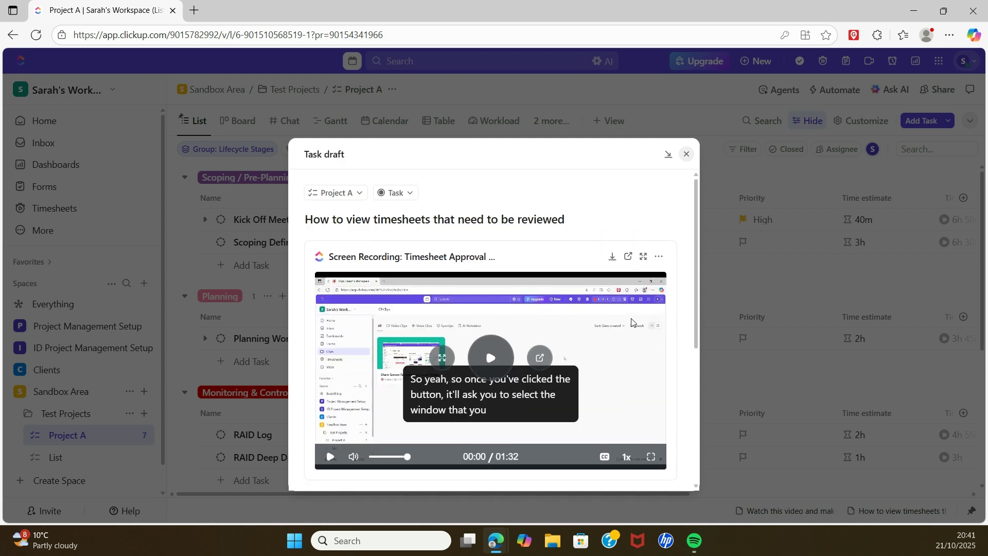
pyautogui.scroll(-7, 632, 322)
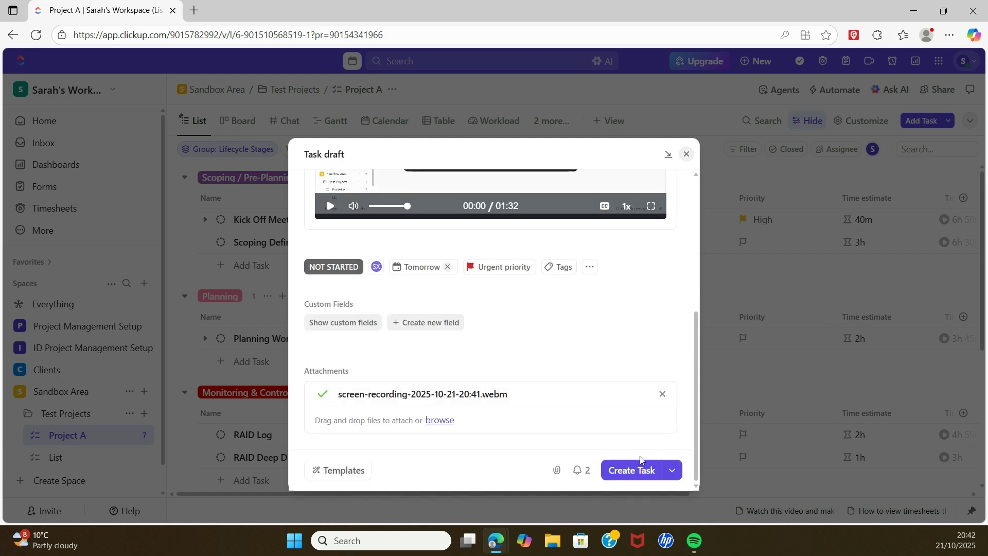
pyautogui.click(634, 469)
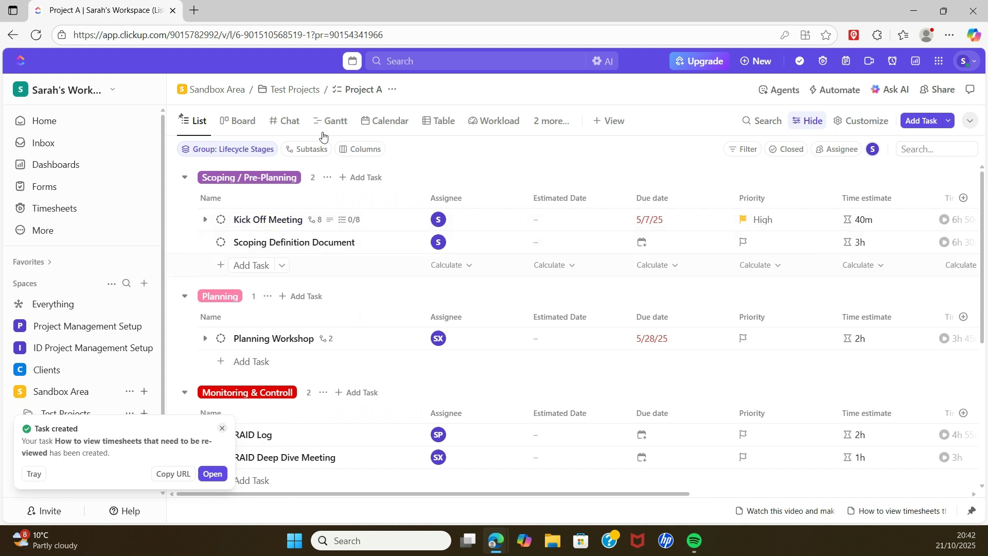
pyautogui.click(222, 429)
pyautogui.scroll(-1, 569, 404)
pyautogui.scroll(-5, 570, 403)
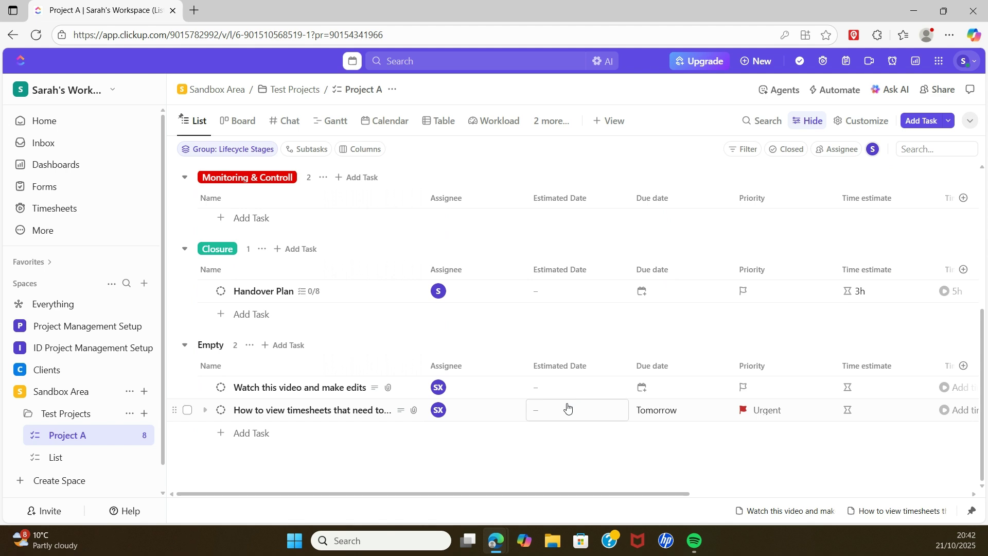
# Open the task "How to view timesheets that need to be reviewed", expand its description, and play the embedded screen recording briefly before pausing it.
pyautogui.click(294, 414)
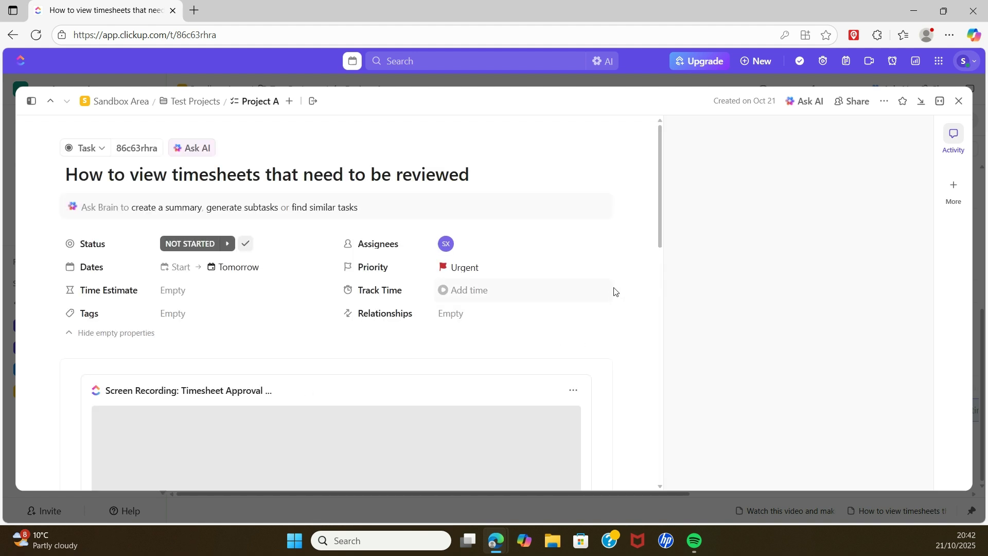
pyautogui.scroll(-2, 615, 289)
pyautogui.scroll(-3, 615, 289)
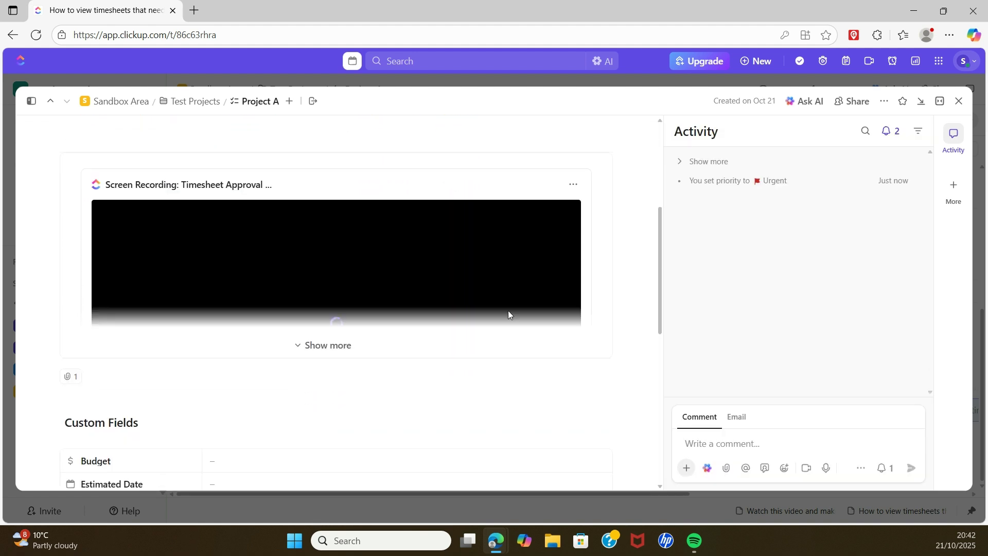
pyautogui.click(317, 350)
pyautogui.scroll(-2, 390, 276)
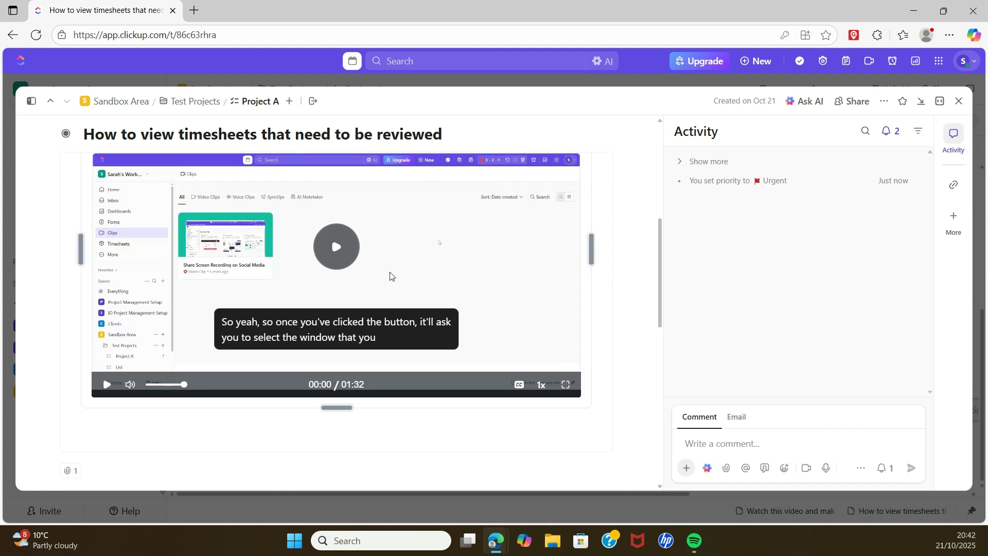
pyautogui.click(328, 257)
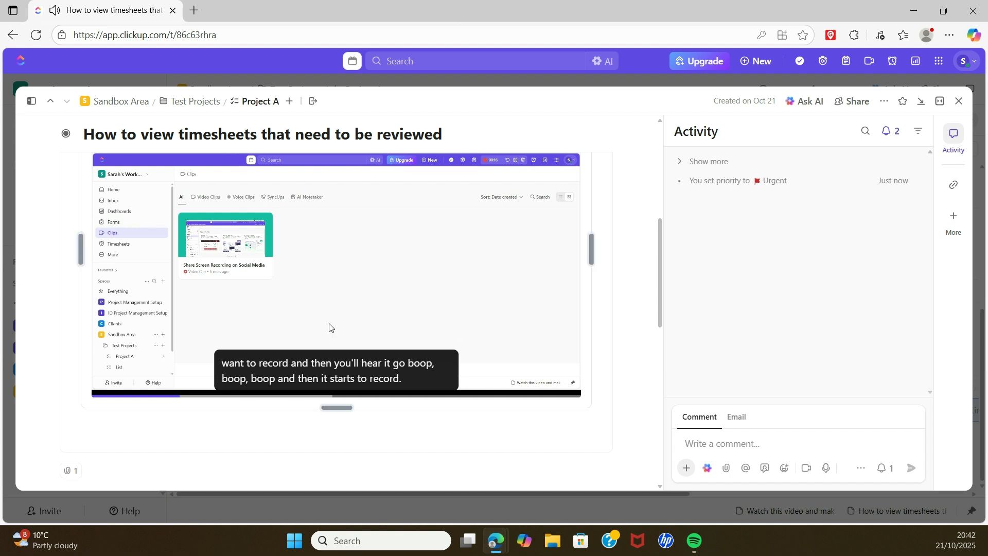
pyautogui.click(107, 386)
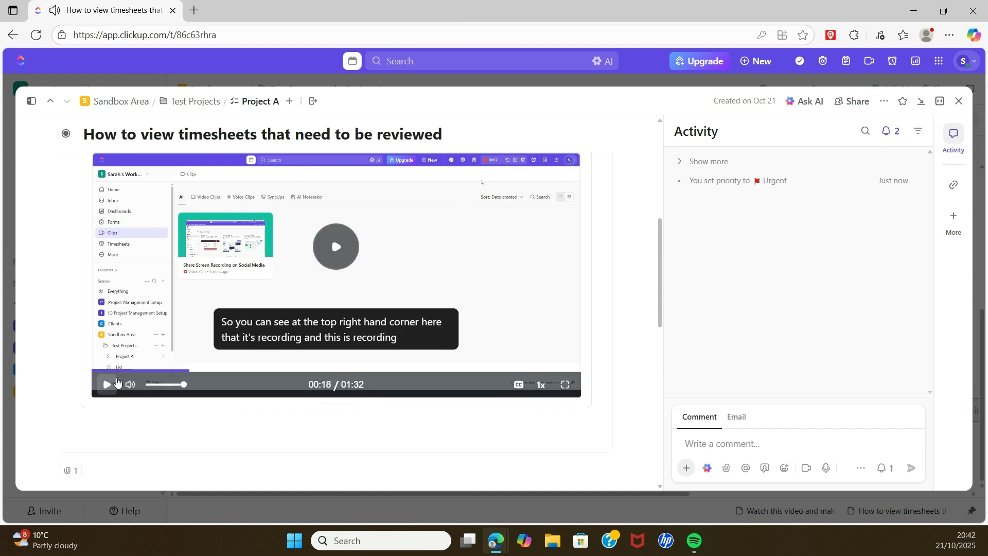
# Start a comment on the task that mentions the team member with the initials SX.
pyautogui.scroll(-2, 618, 357)
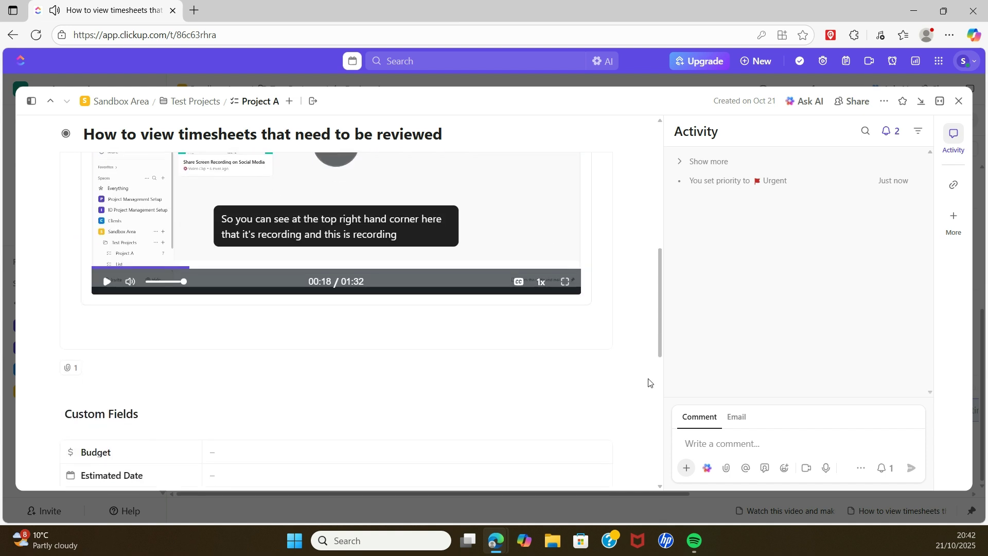
pyautogui.click(747, 444)
pyautogui.write('@sara')
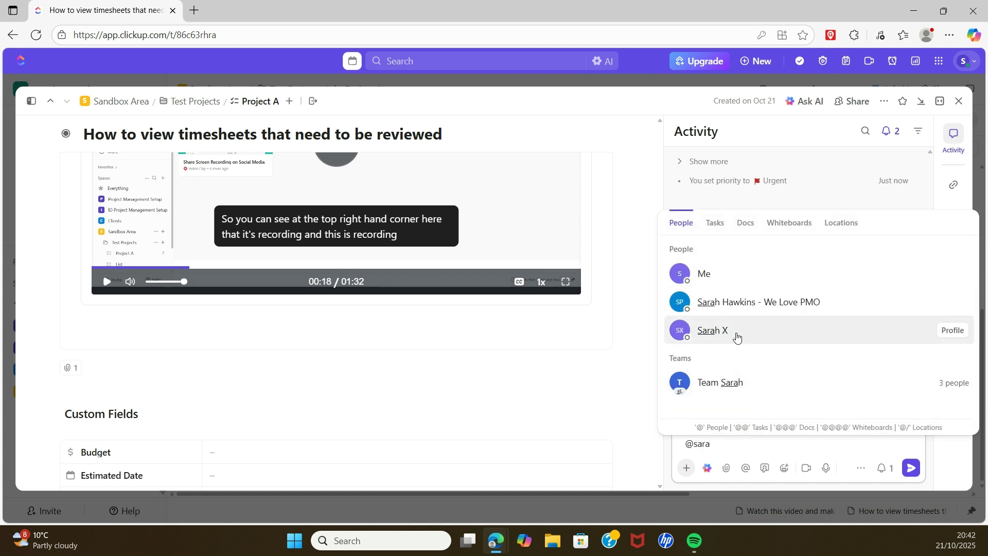
pyautogui.click(737, 337)
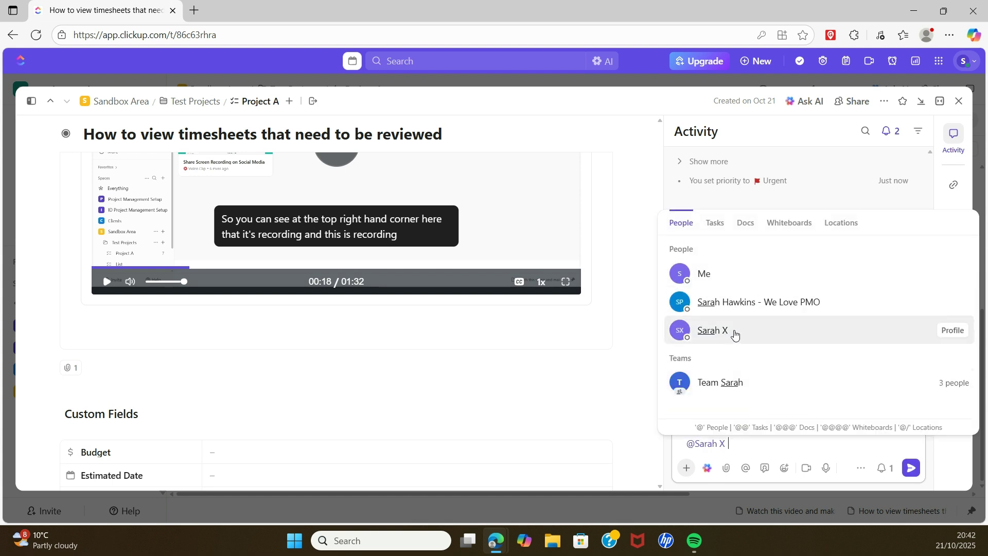